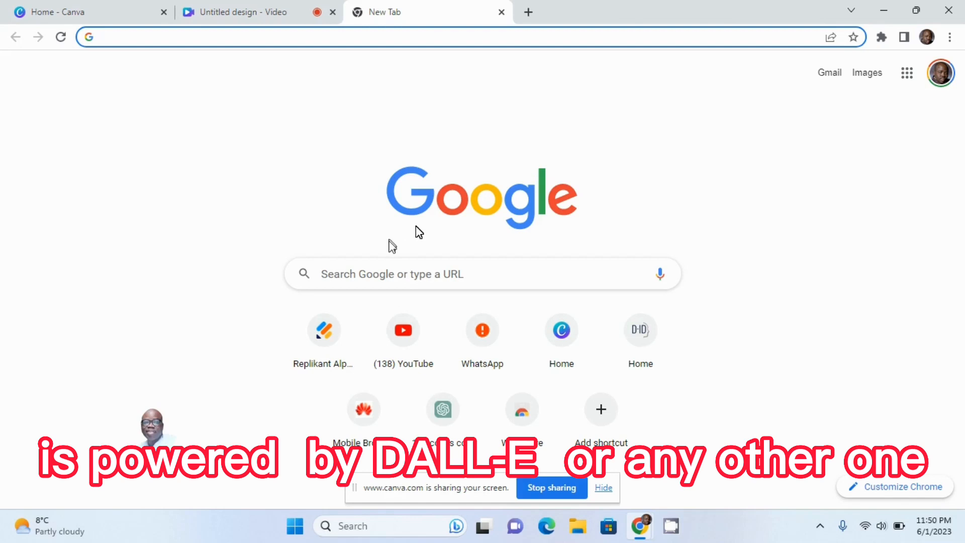
Search Google for "bing image creator" and open the Image Creator from Microsoft Bing result
left_click(378, 275)
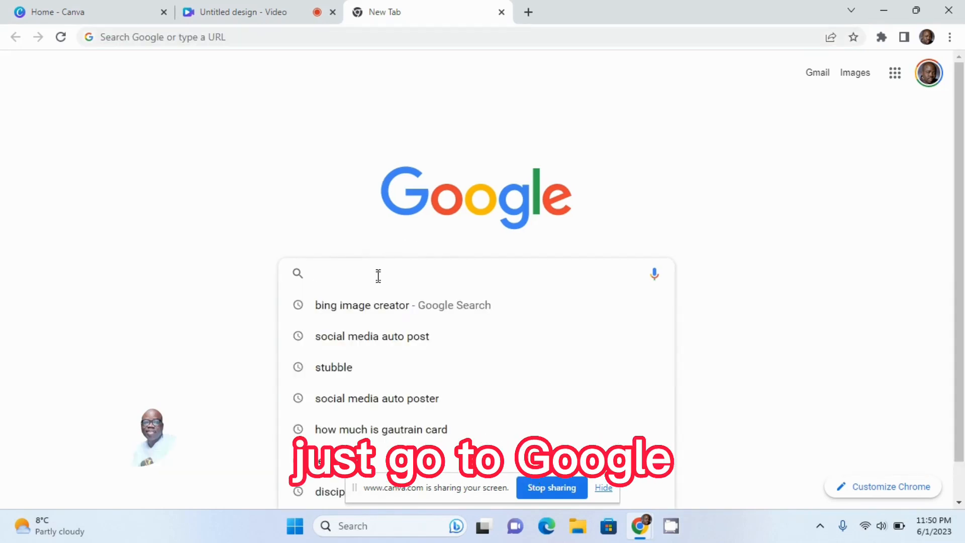
left_click(369, 307)
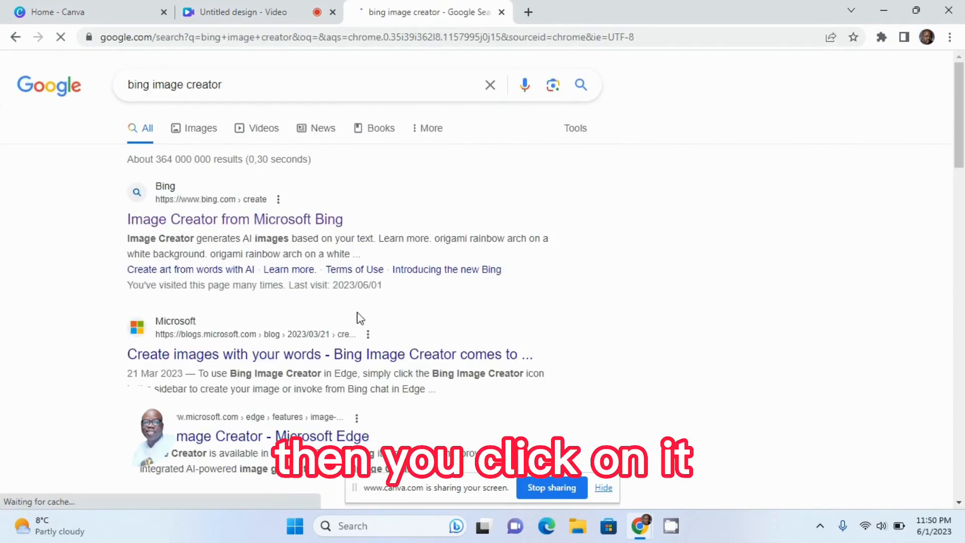
left_click(294, 225)
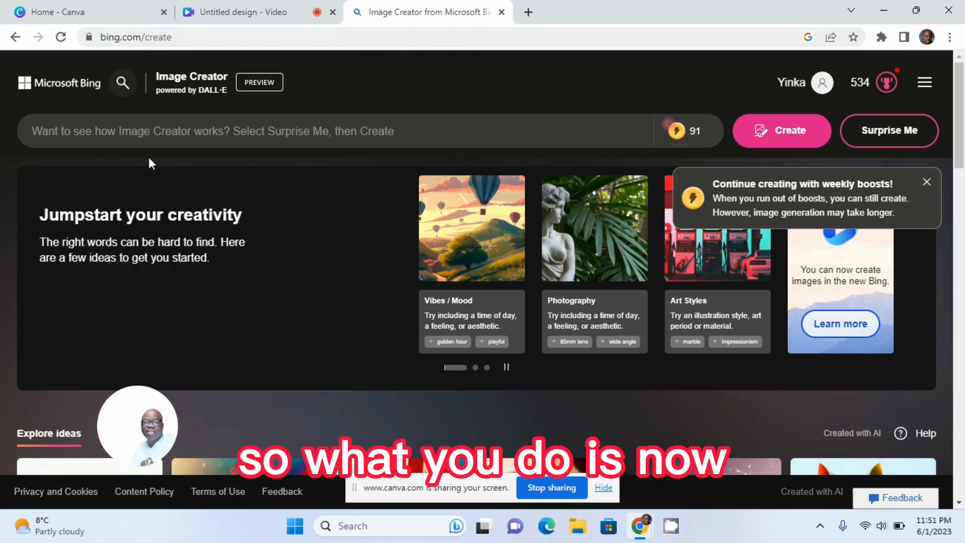
Enter the image prompt "Create a beautiful african lady in blue suit and white shiort"
left_click(130, 129)
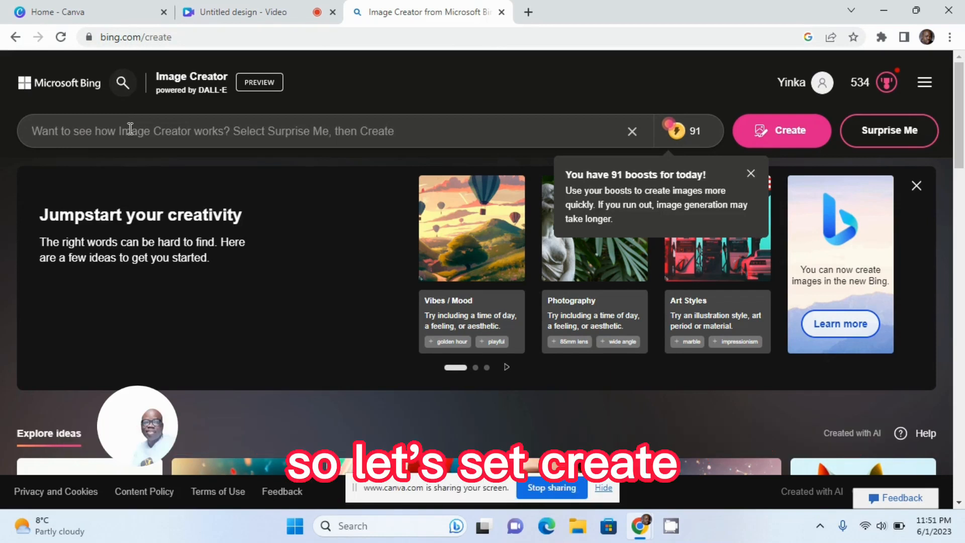
type("Cr")
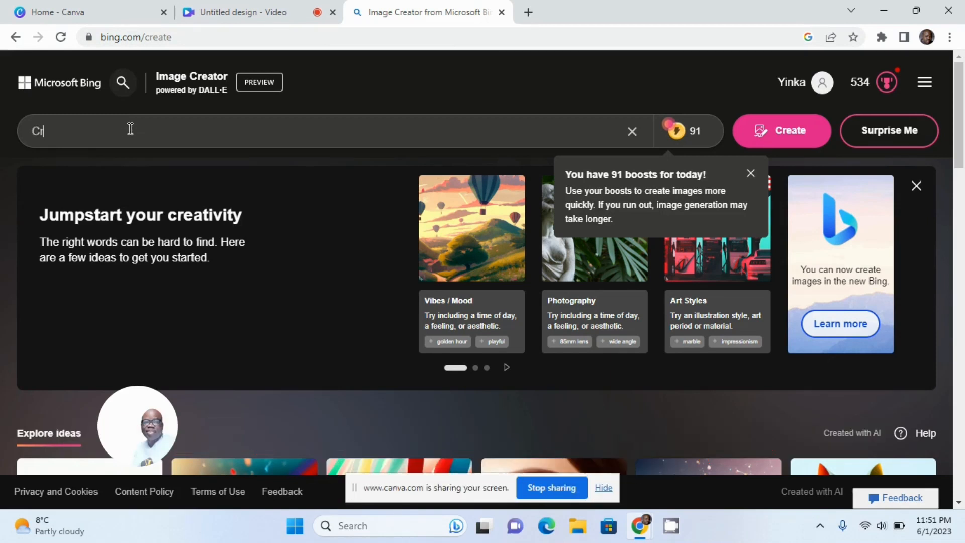
type("eate a ")
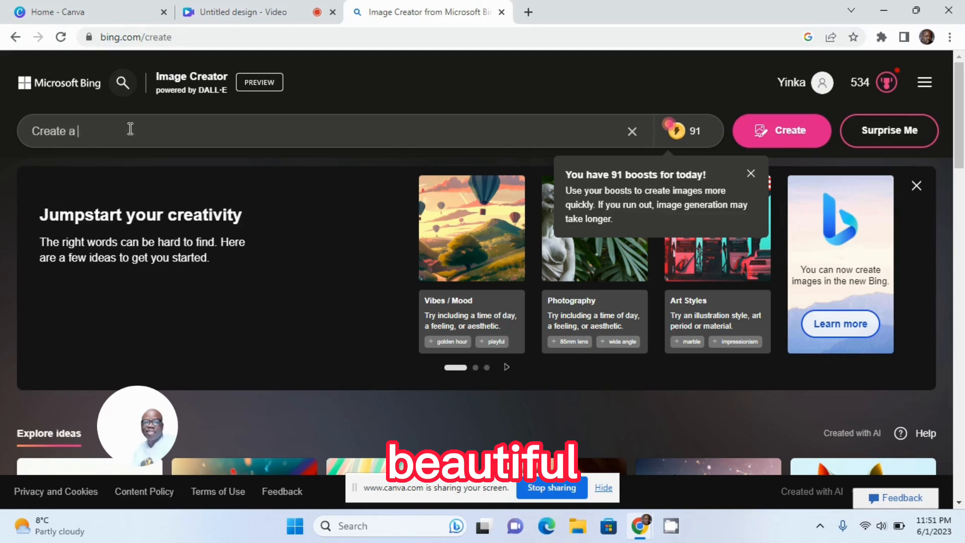
type("beau")
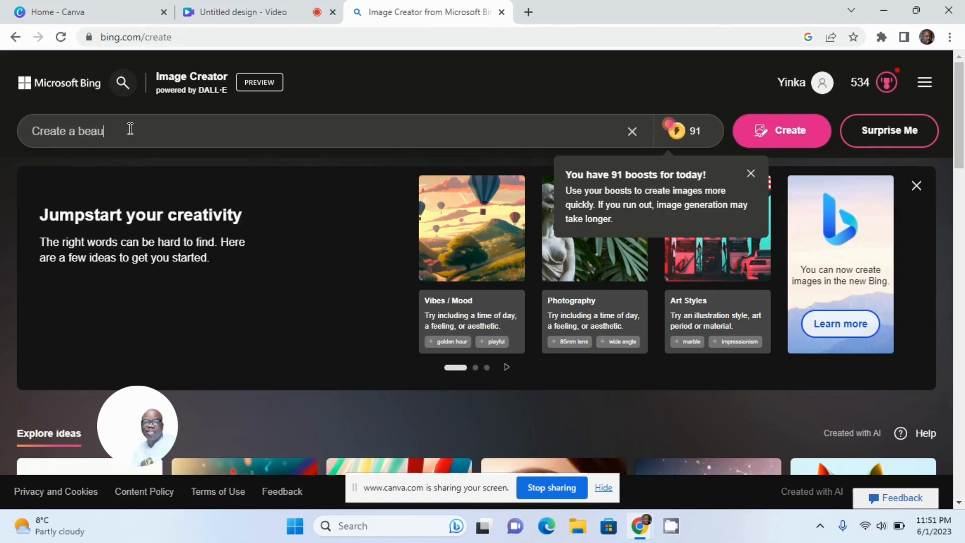
type("tiful african lady in b")
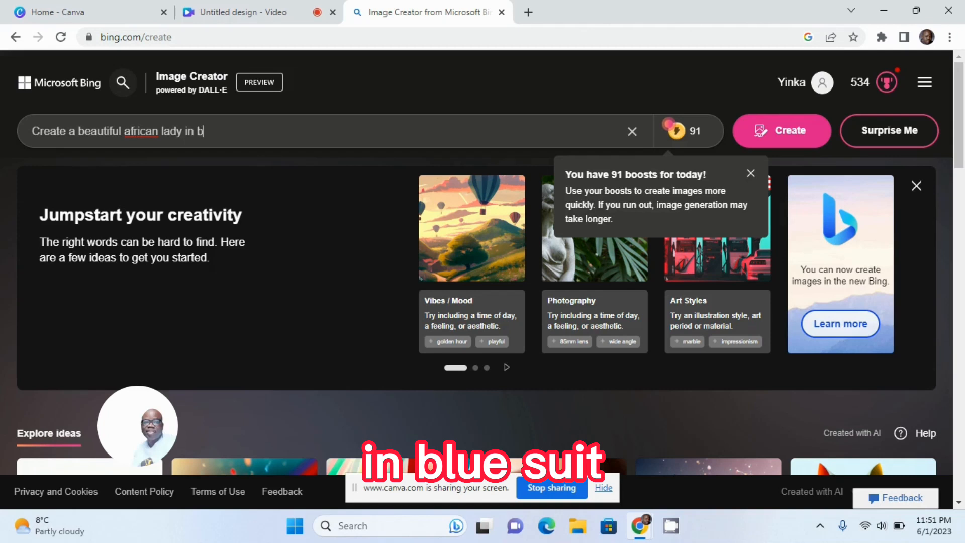
type("lue suit")
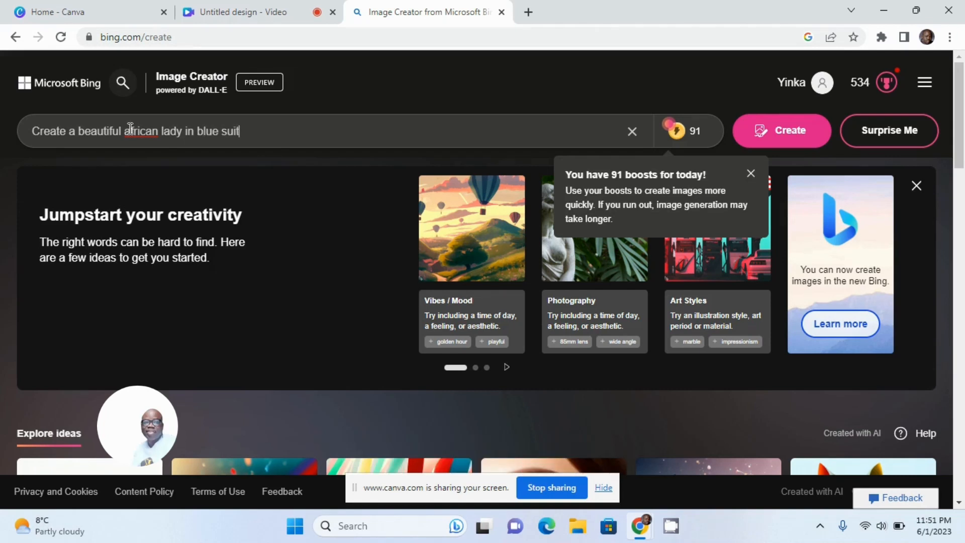
type(" and wh")
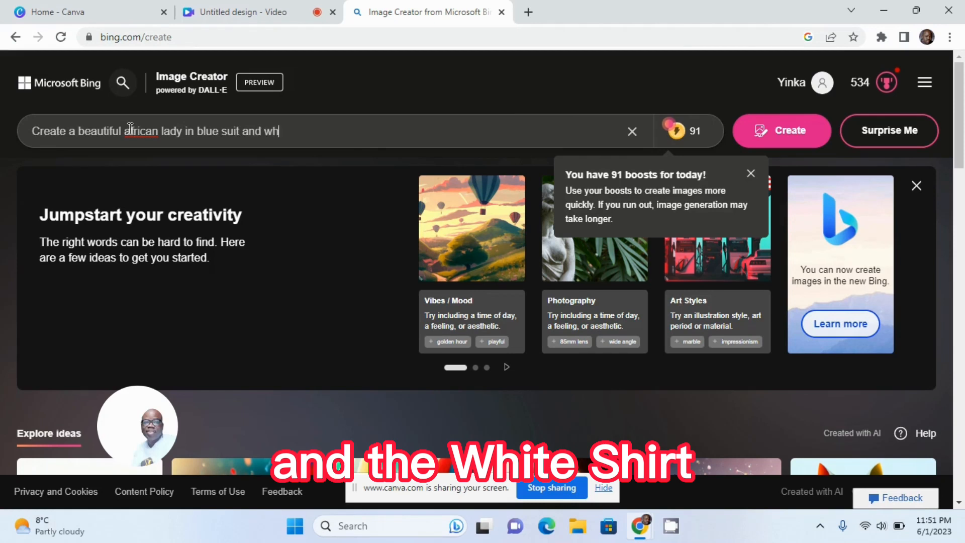
type("ite shiort")
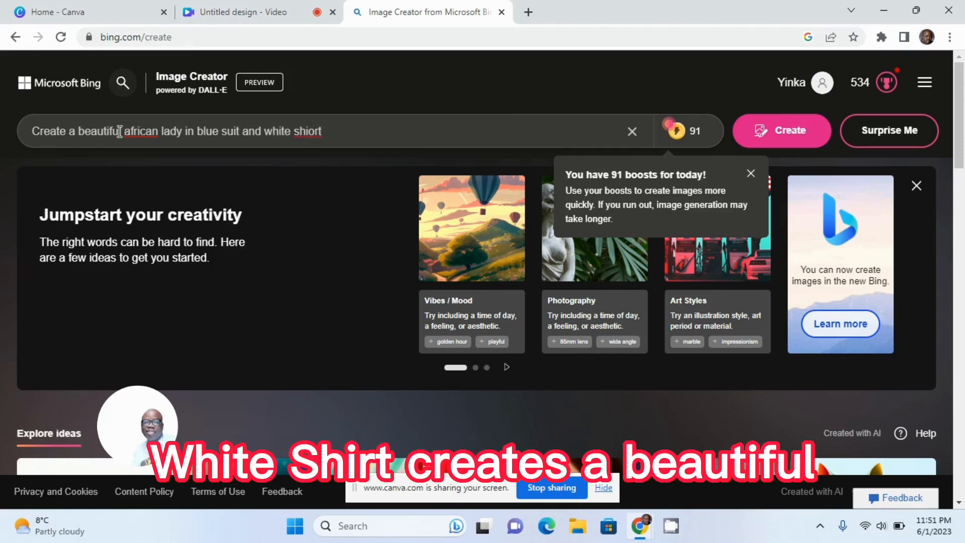
Insert the words "photorelastic portarait" before "beautiful" in the image prompt
left_click(123, 132)
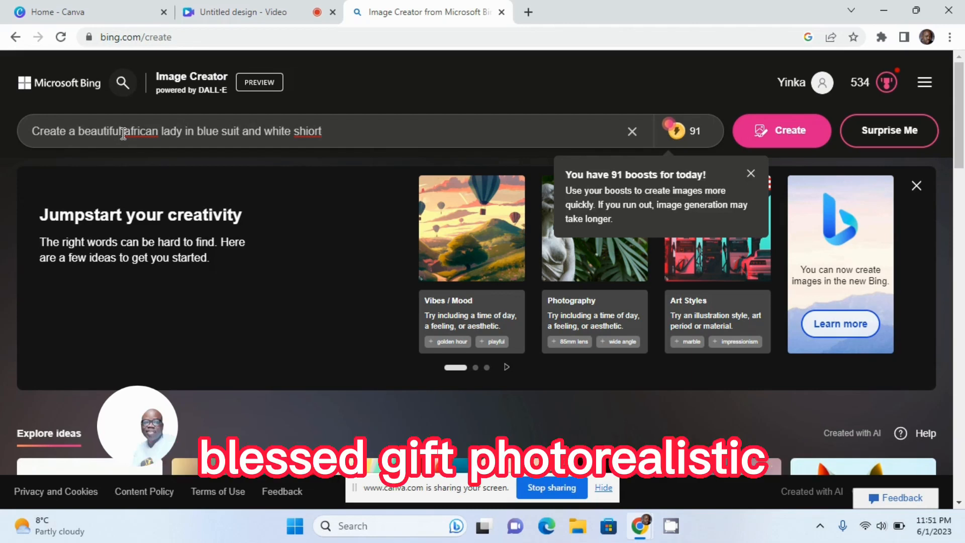
left_click(77, 132)
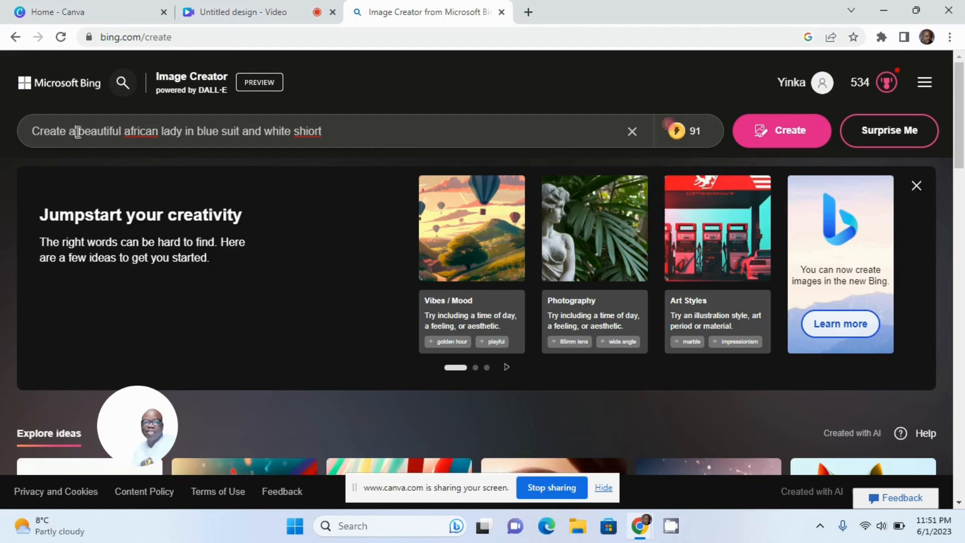
type("b")
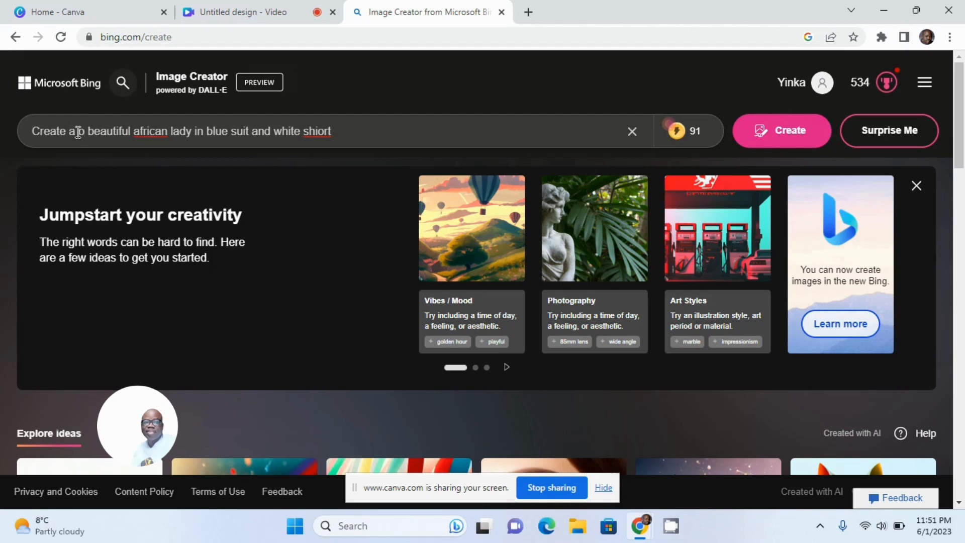
type("hot")
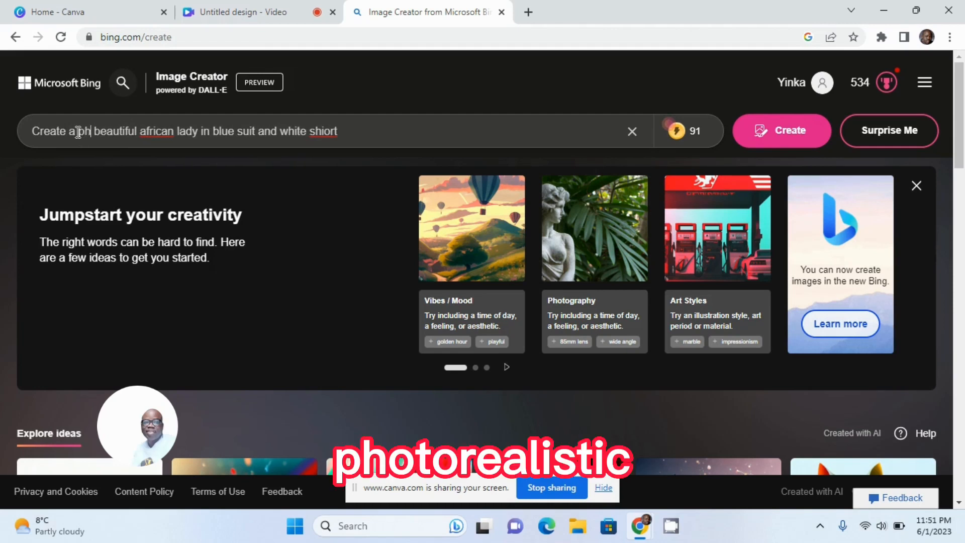
type("o")
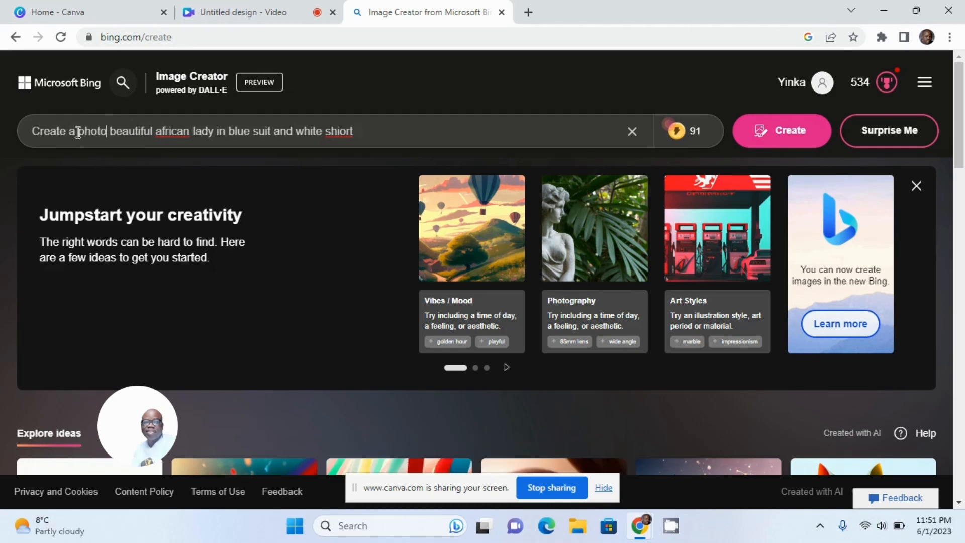
type("relasti")
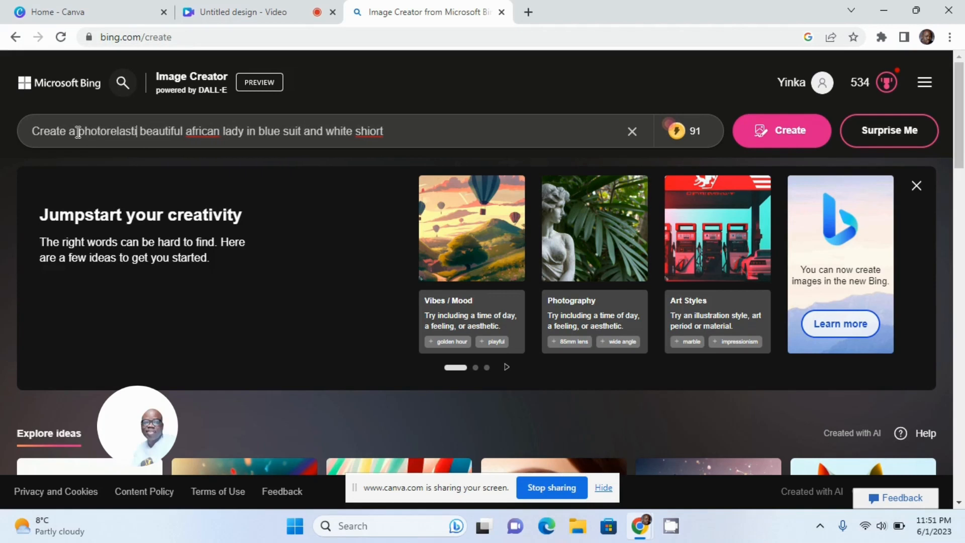
type("c")
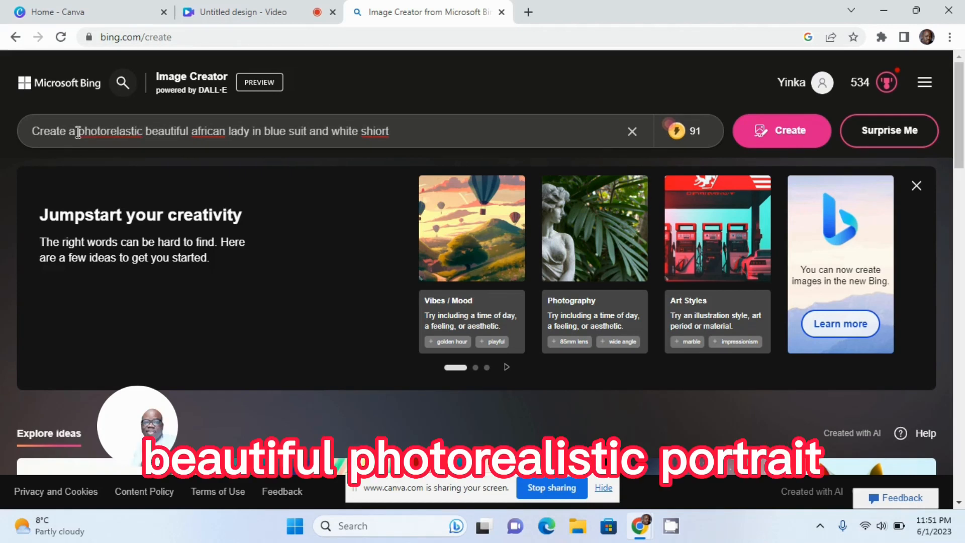
type(" p")
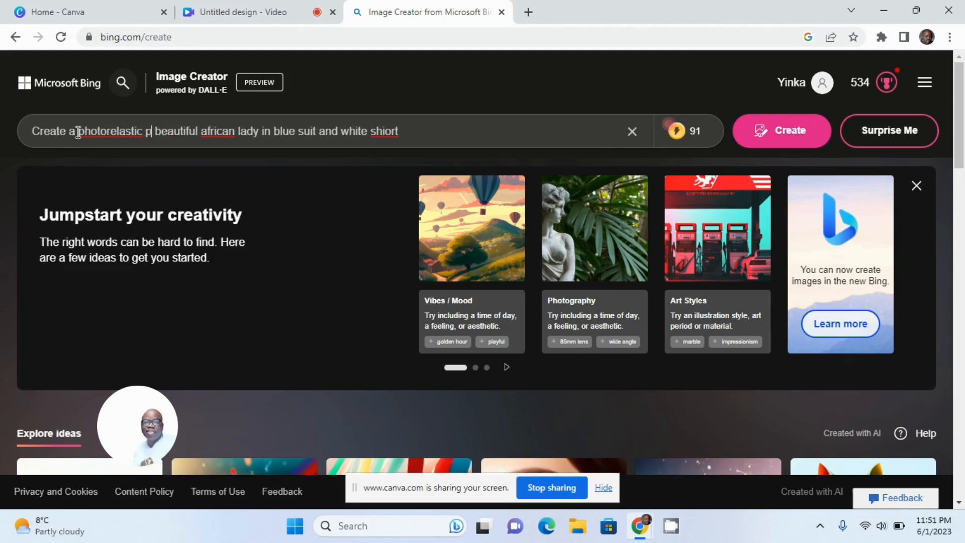
type("ortar")
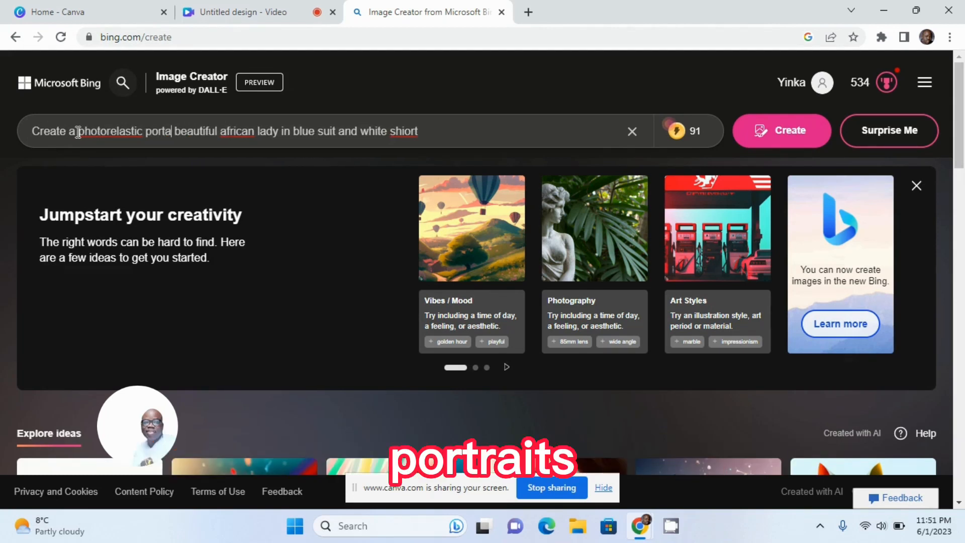
type("ait")
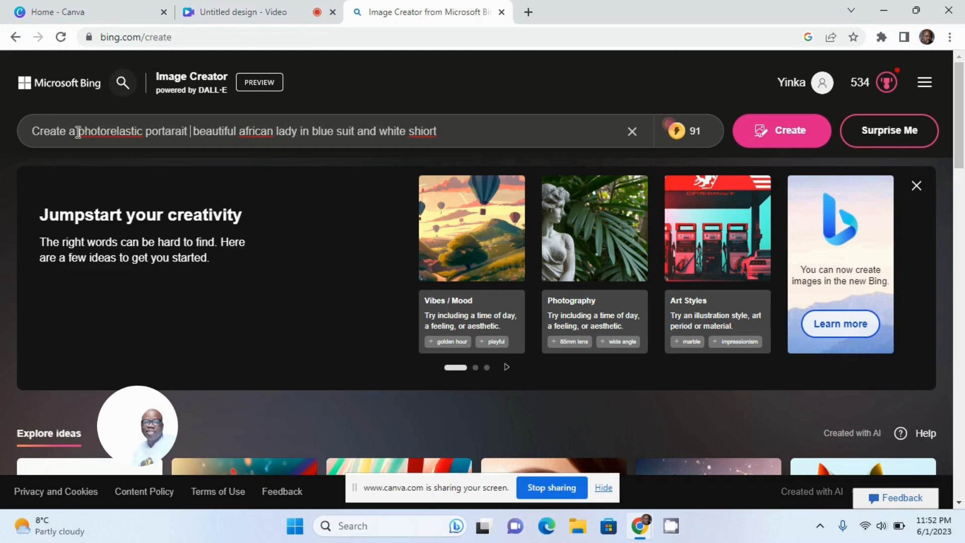
Correct the two misspelled words before "beautiful" in the prompt to "photorealistic" and "portrait"
right_click(116, 132)
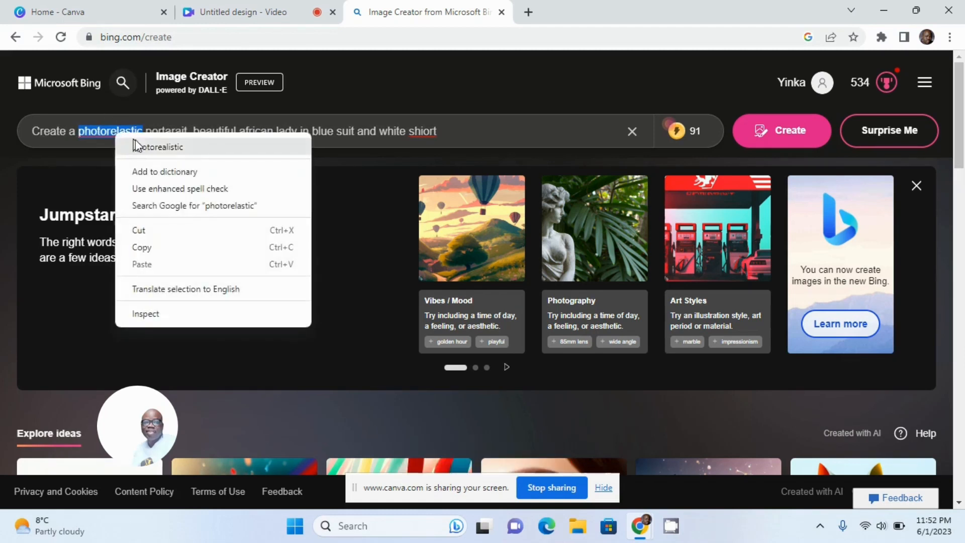
left_click(135, 143)
right_click(161, 134)
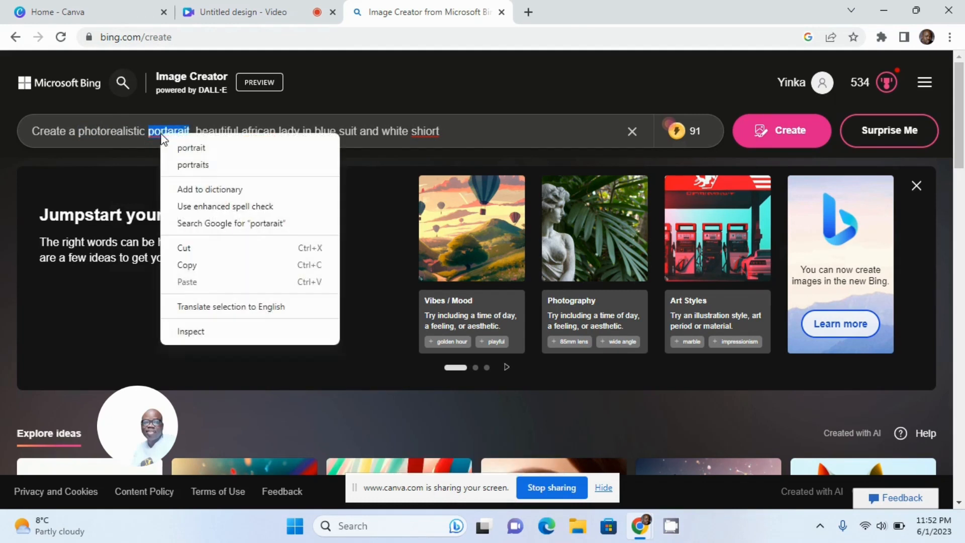
left_click(185, 149)
Add "of" before "beautiful", correct the prompt's last word to "shirt", and generate the images
left_click(192, 132)
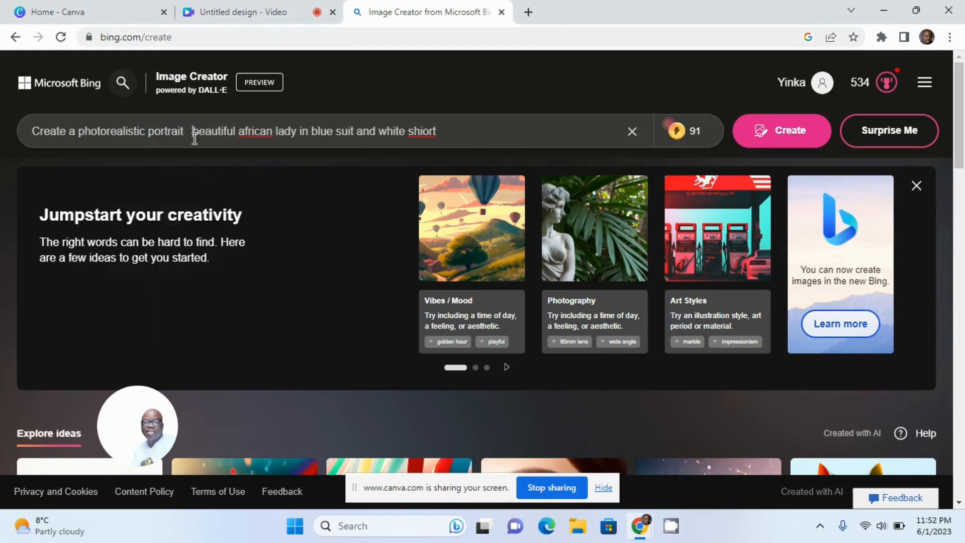
type("of")
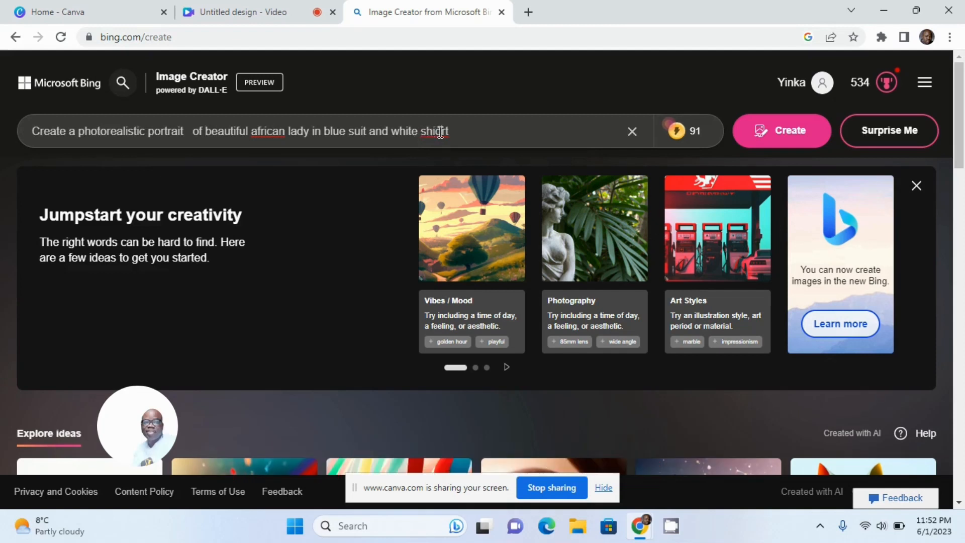
key("BackSpace")
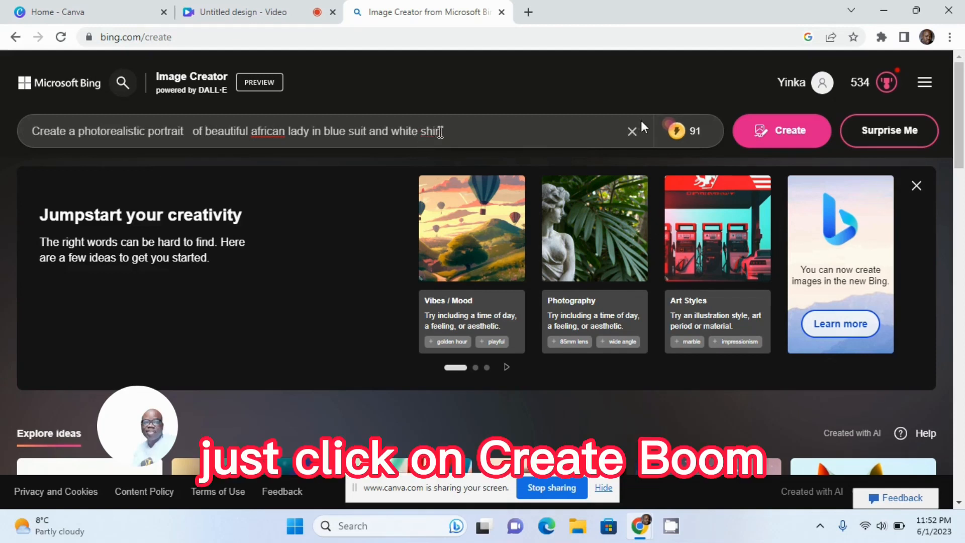
left_click(777, 136)
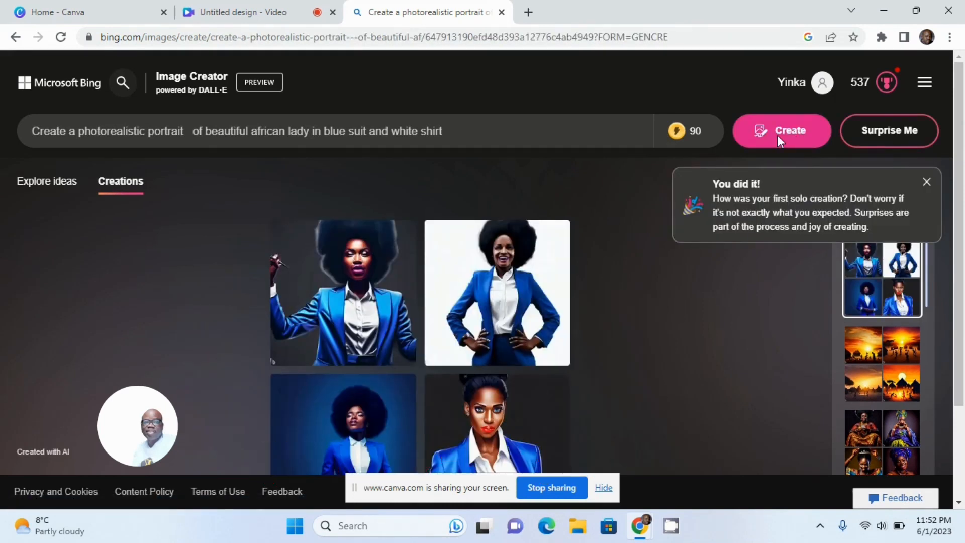
View the four generated portraits one after another at full size, then return to the results overview
left_click(378, 302)
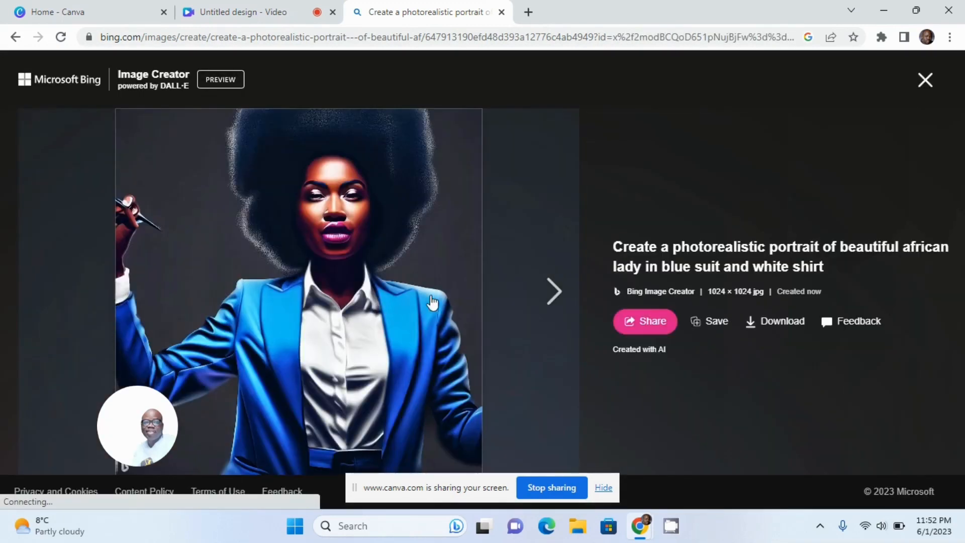
left_click(546, 294)
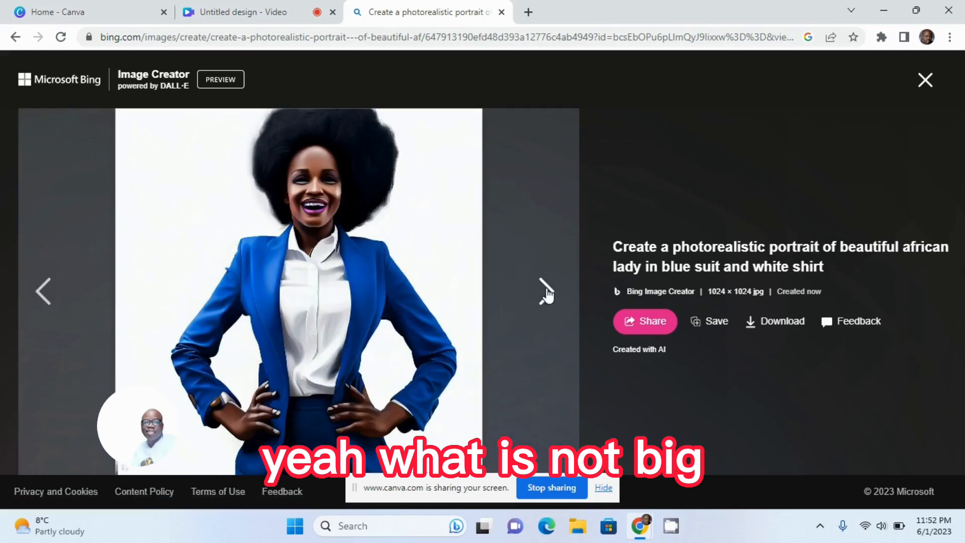
left_click(547, 293)
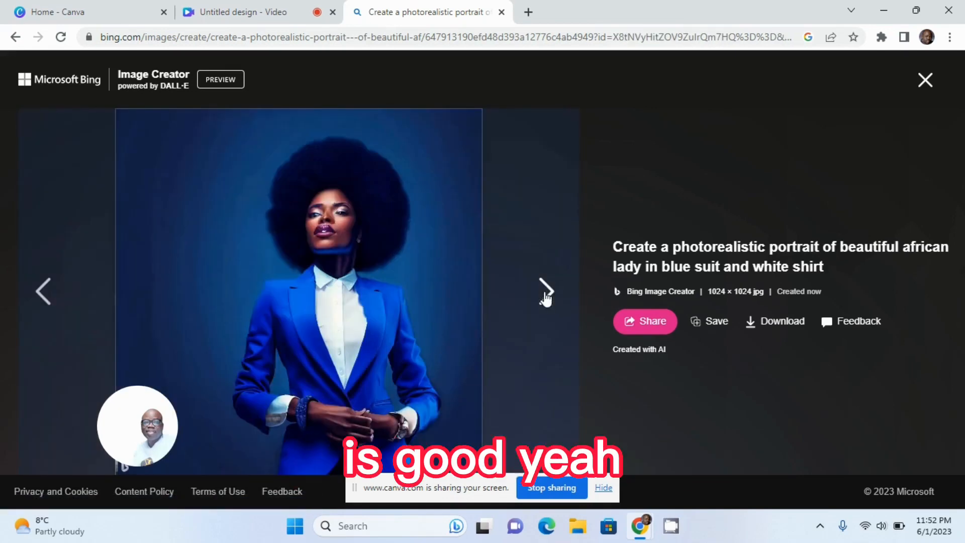
left_click(546, 295)
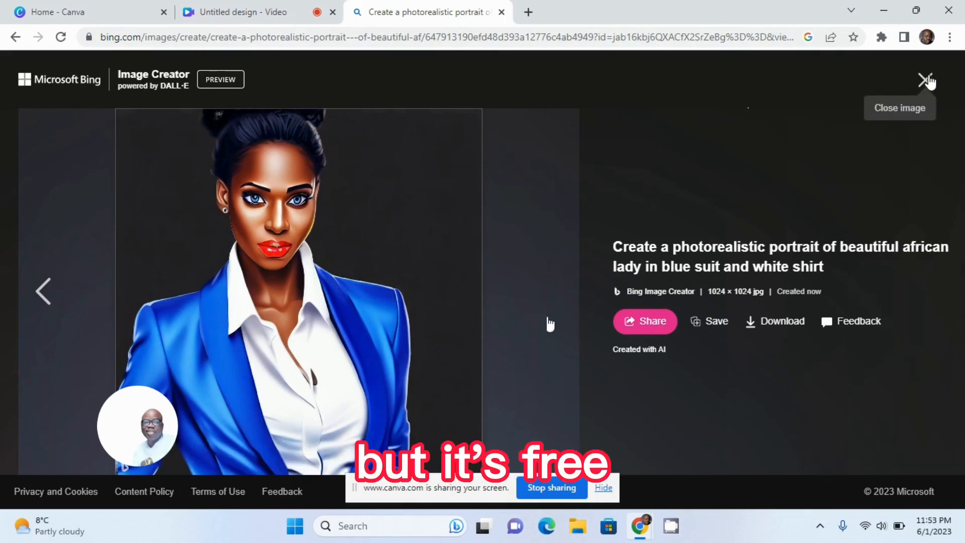
left_click(925, 80)
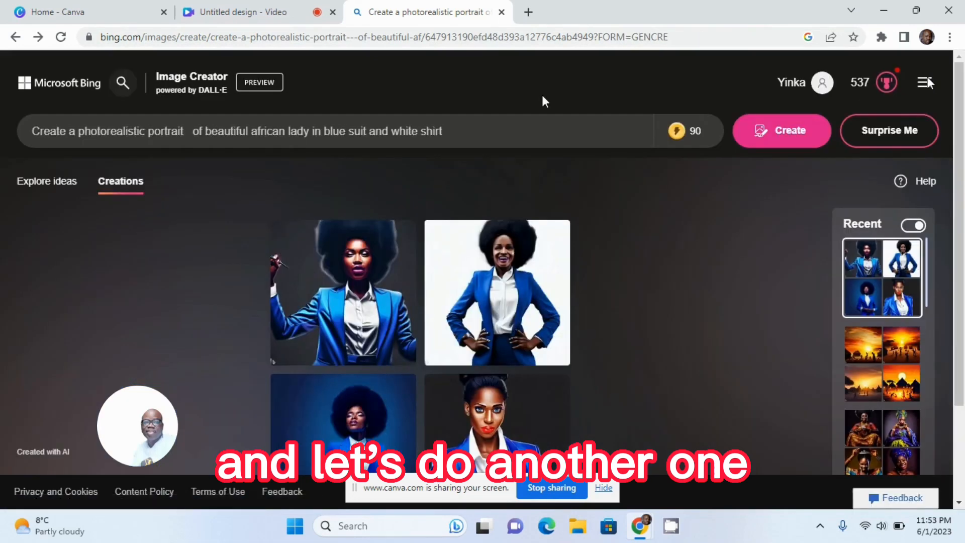
Replace the portrait description in the image prompt so that it reads "Create an african village"
left_click(445, 133)
left_click_drag(446, 133, 81, 135)
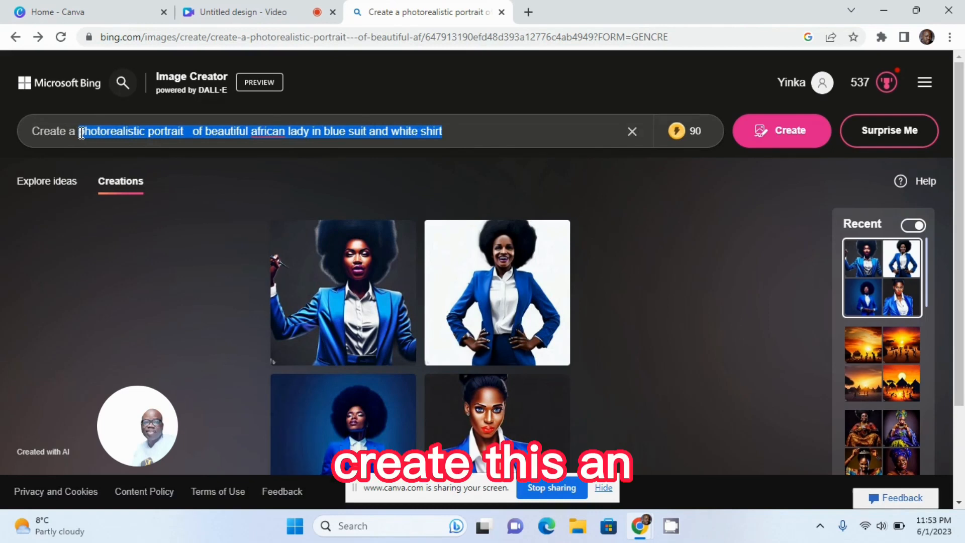
key("BackSpace")
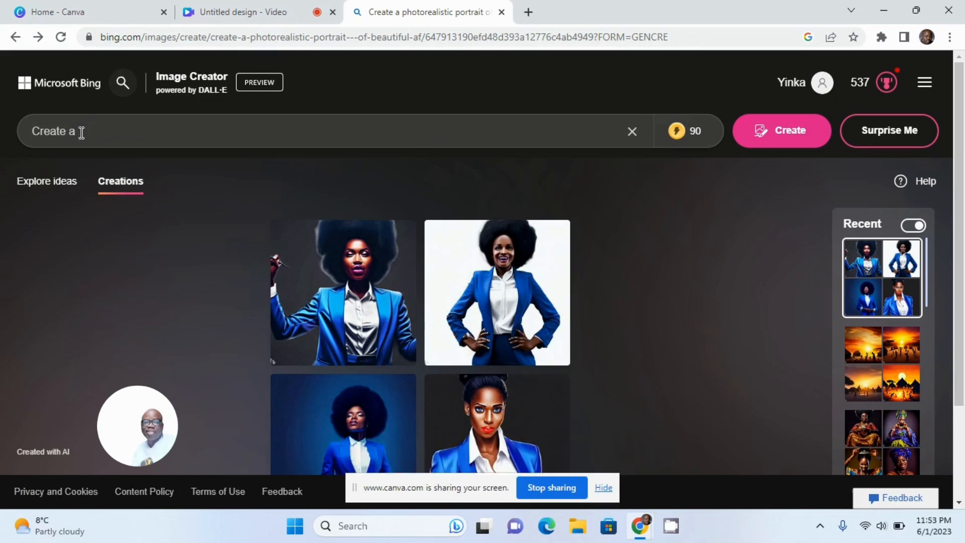
type("n a")
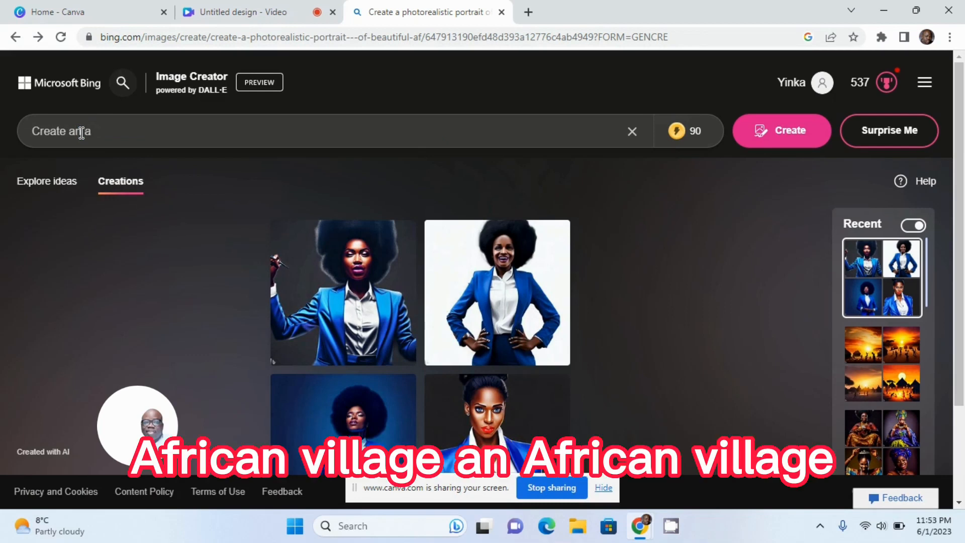
type("frican village")
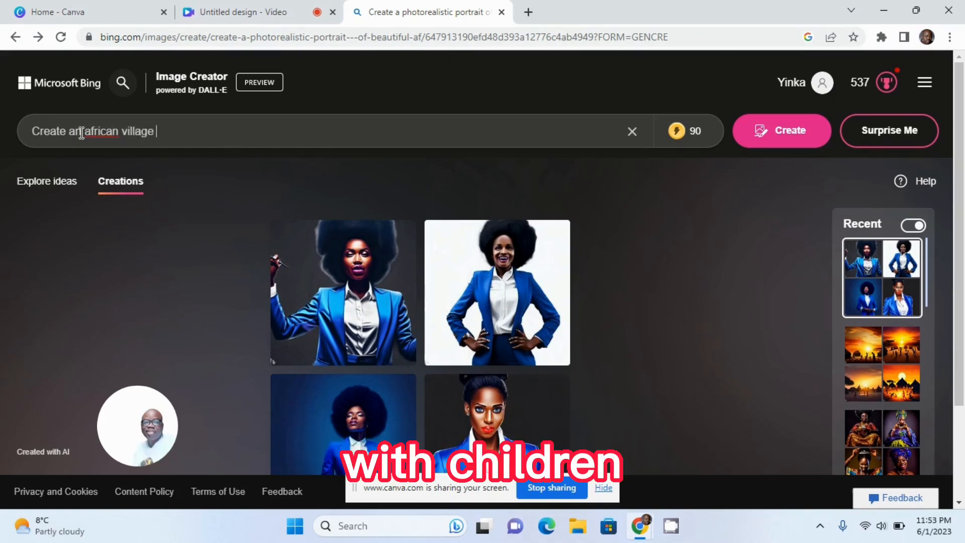
Extend the village prompt with the words "with children playing around"
type(" with chi")
type("ldrern")
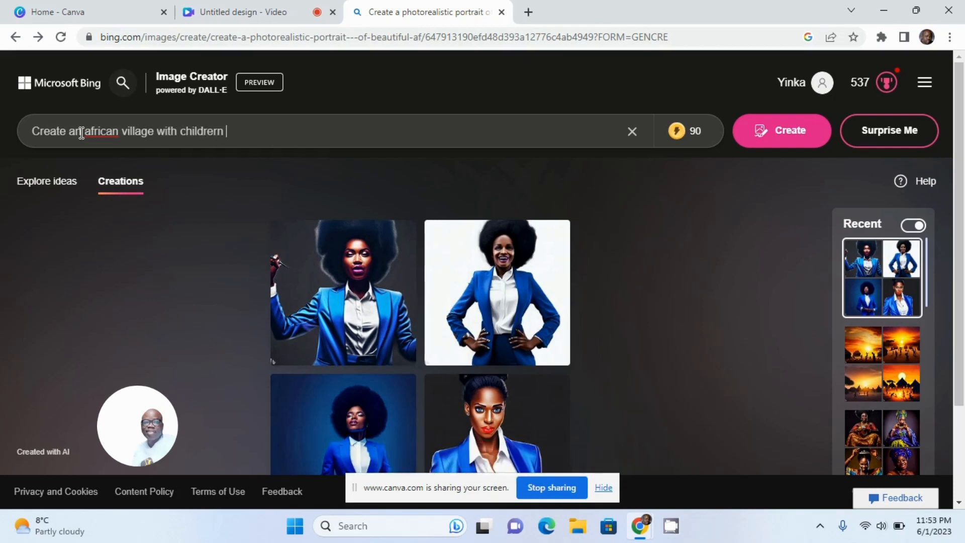
key("BackSpace")
key("BackSpace")
key("BackSpace")
type("n p")
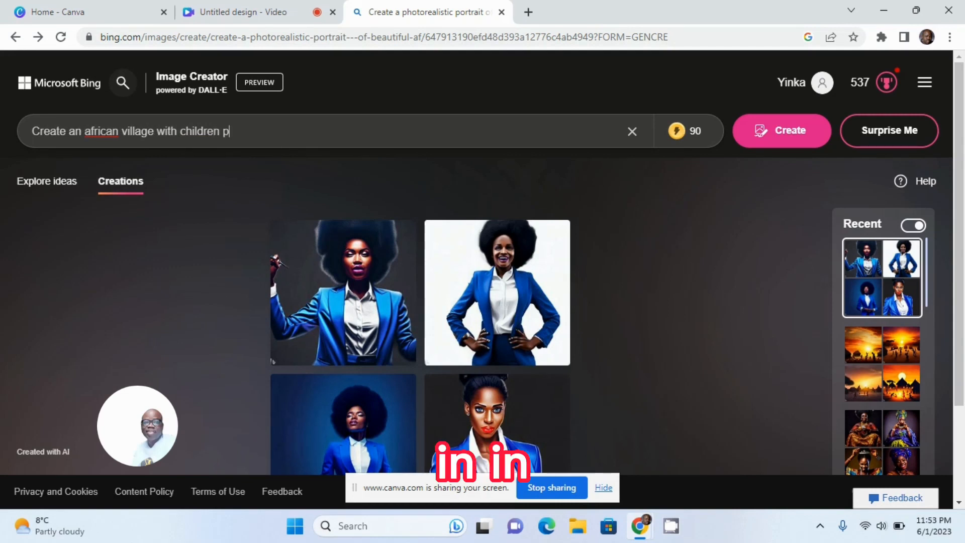
type("laying ")
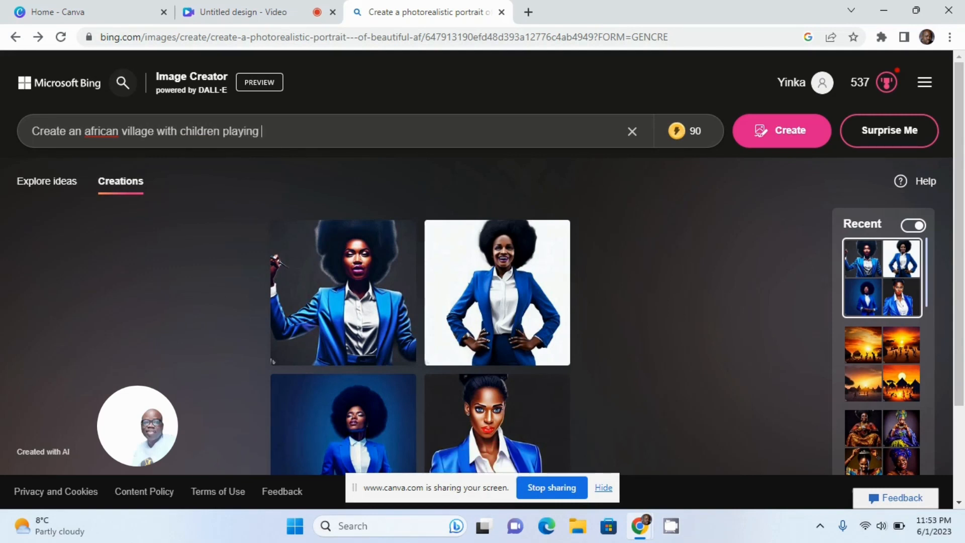
type("around")
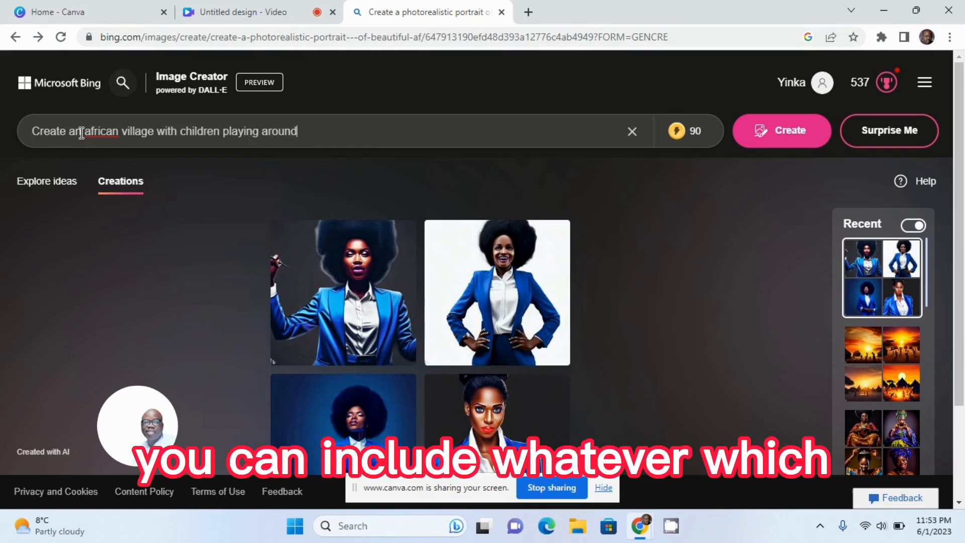
Finish the prompt with ", with trees and palm trees in a sunny day" and generate the images
type(", with ")
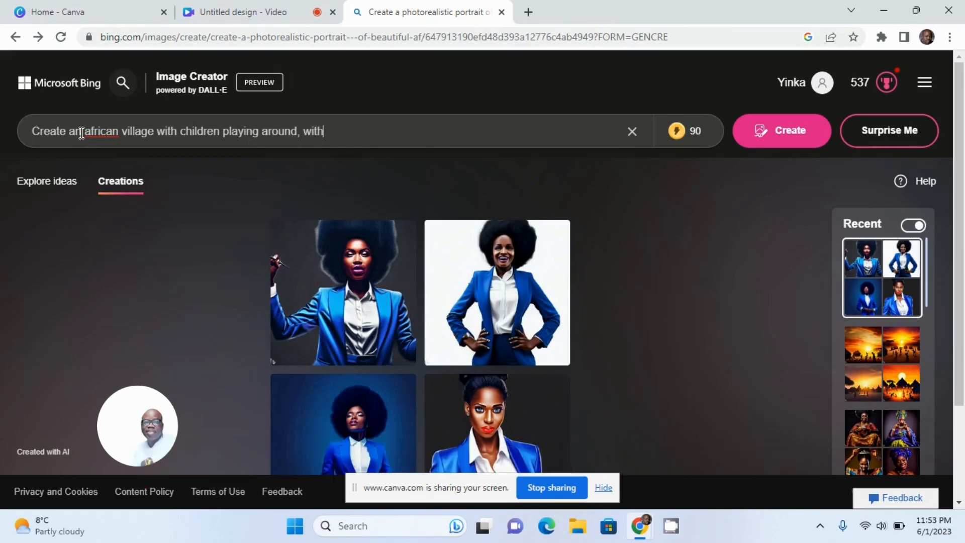
type("trees and palm tree")
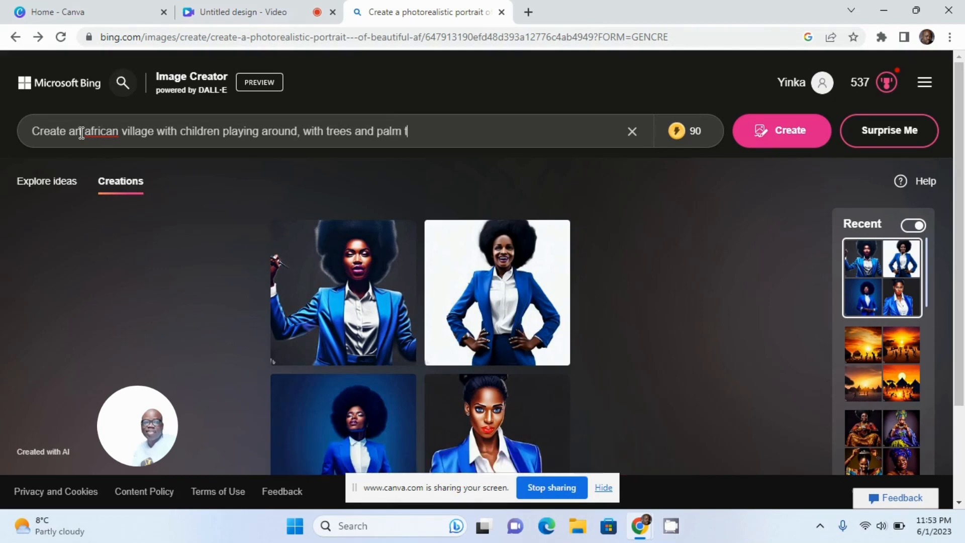
type("s")
type(" i")
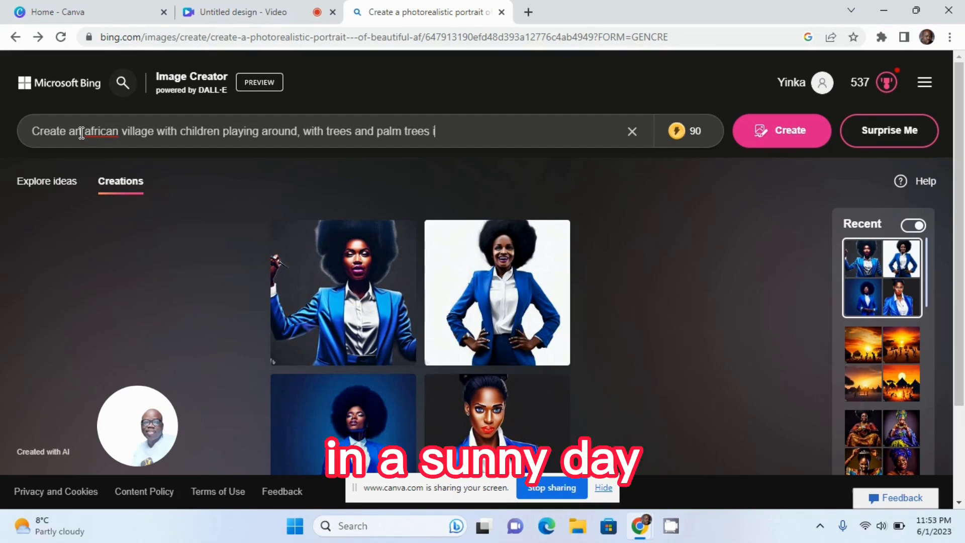
type("n a s")
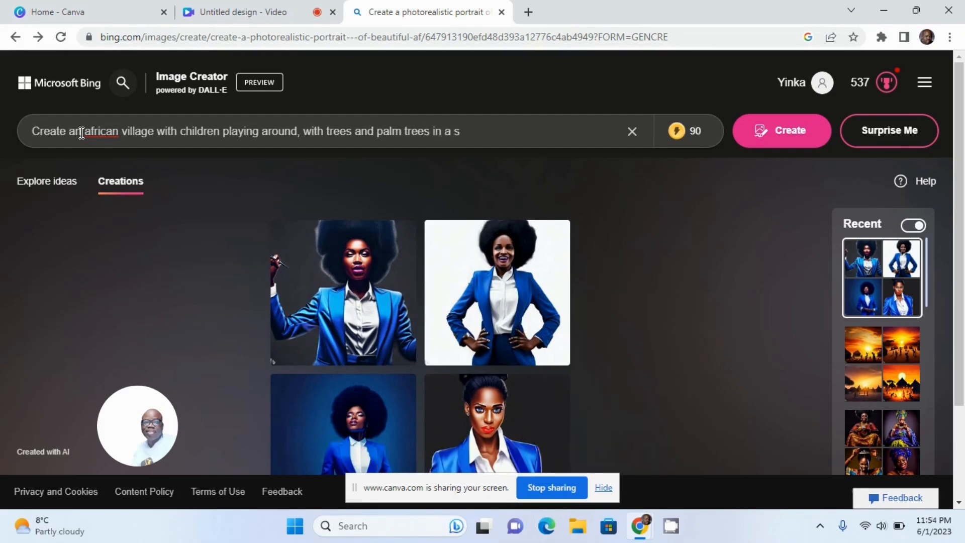
type("unny day")
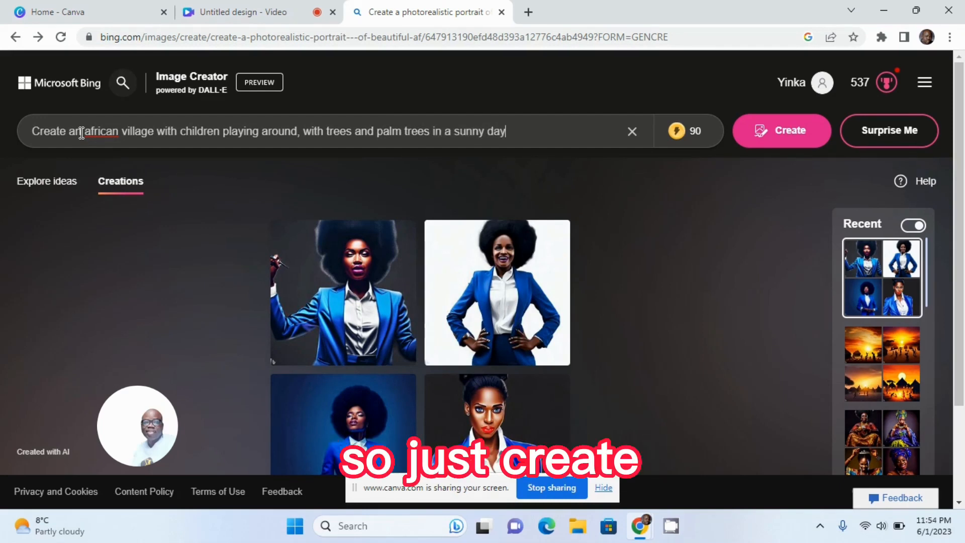
left_click(797, 131)
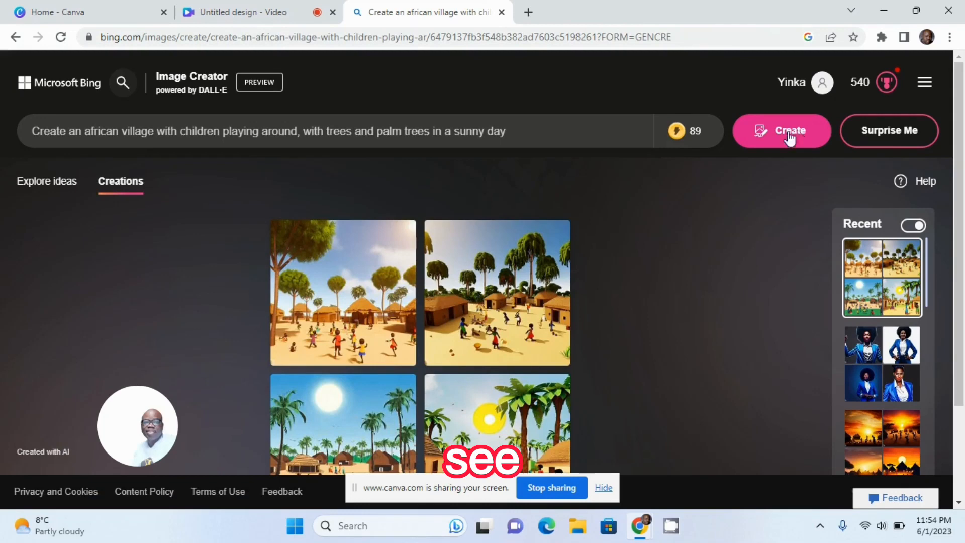
View the generated African village images at full size, going back and forth between them to compare
left_click(393, 333)
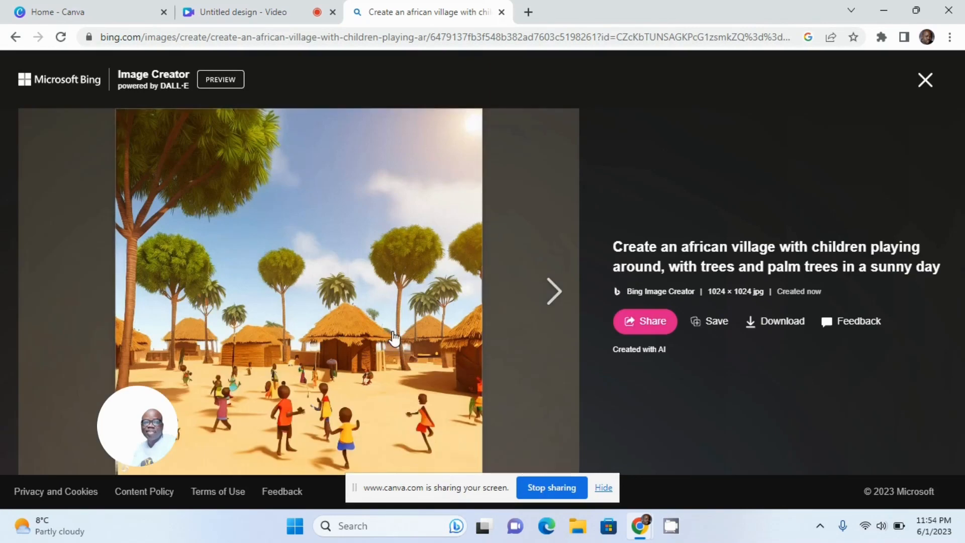
left_click(545, 291)
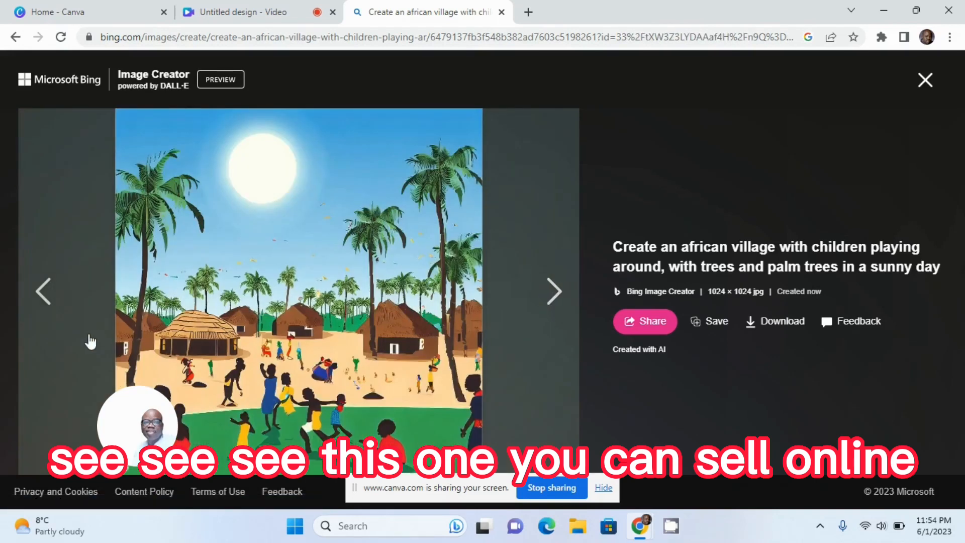
left_click(58, 294)
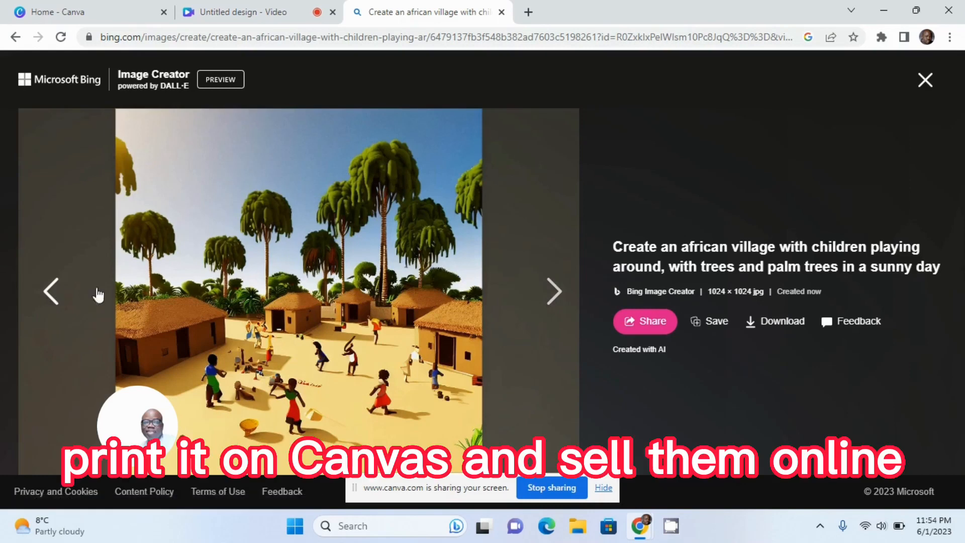
left_click(546, 294)
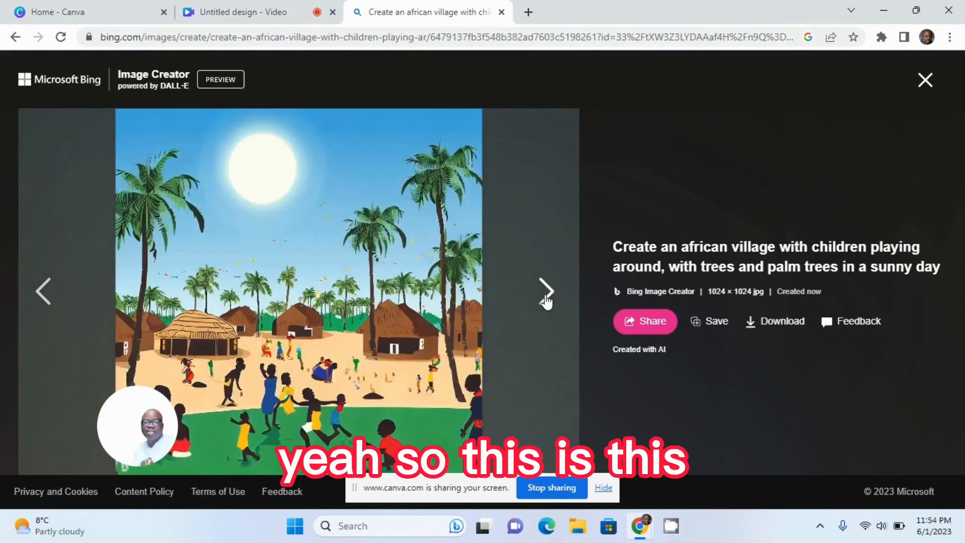
left_click(547, 294)
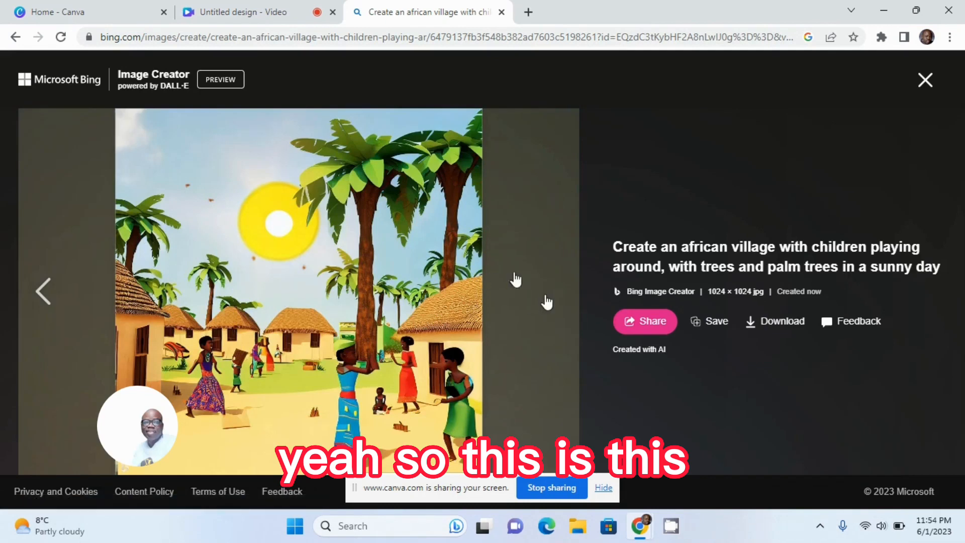
left_click(49, 294)
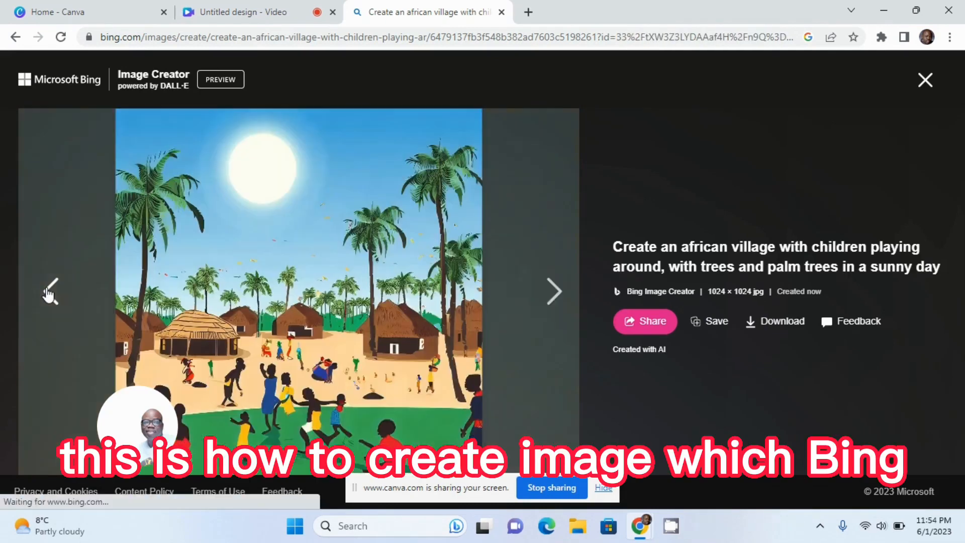
left_click(549, 295)
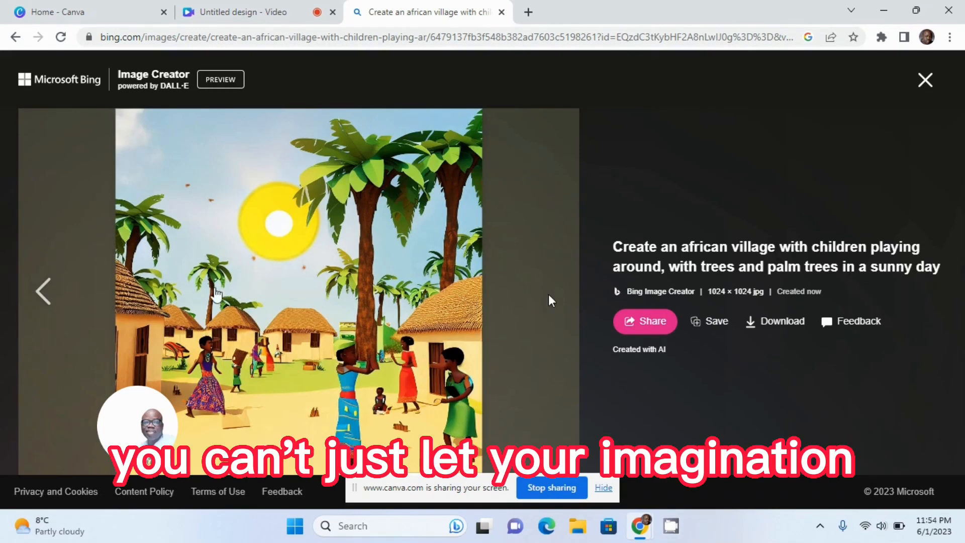
left_click(46, 302)
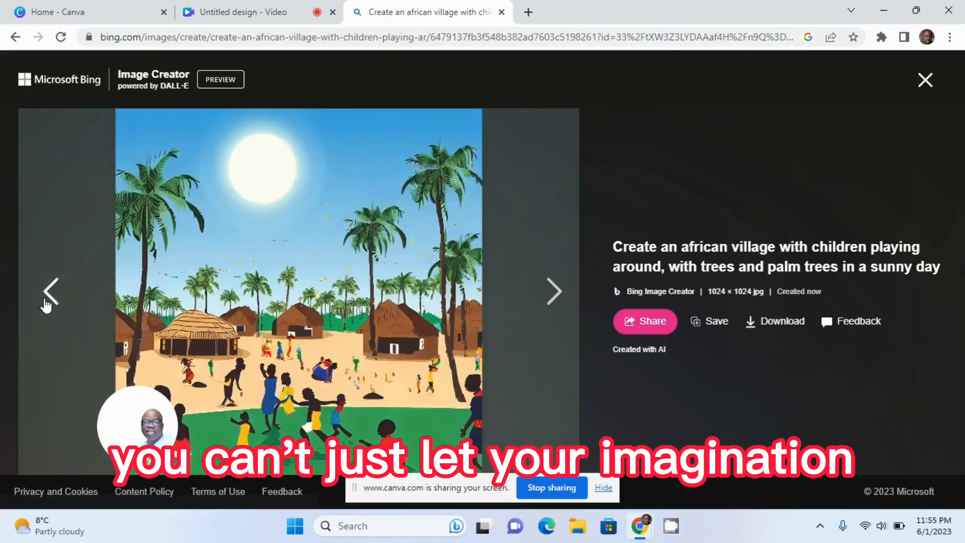
left_click(549, 294)
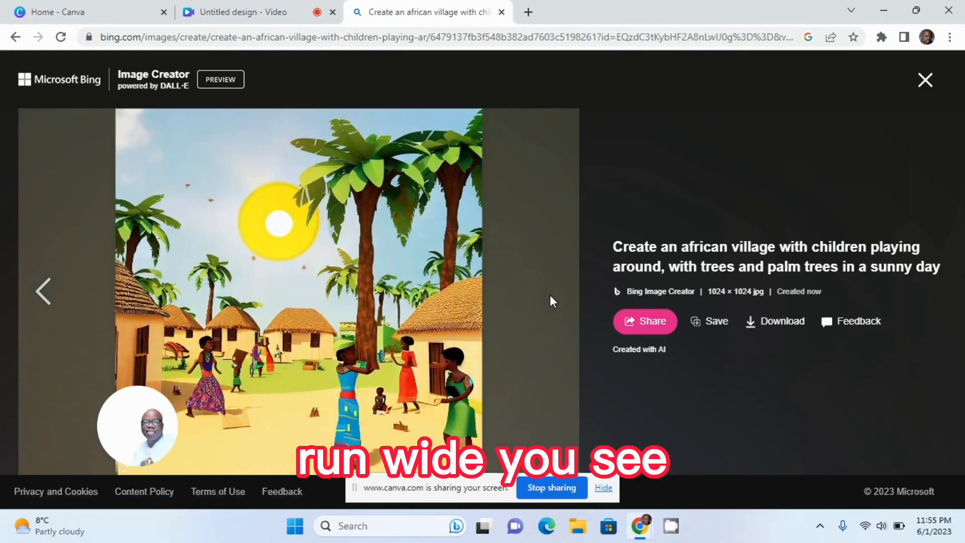